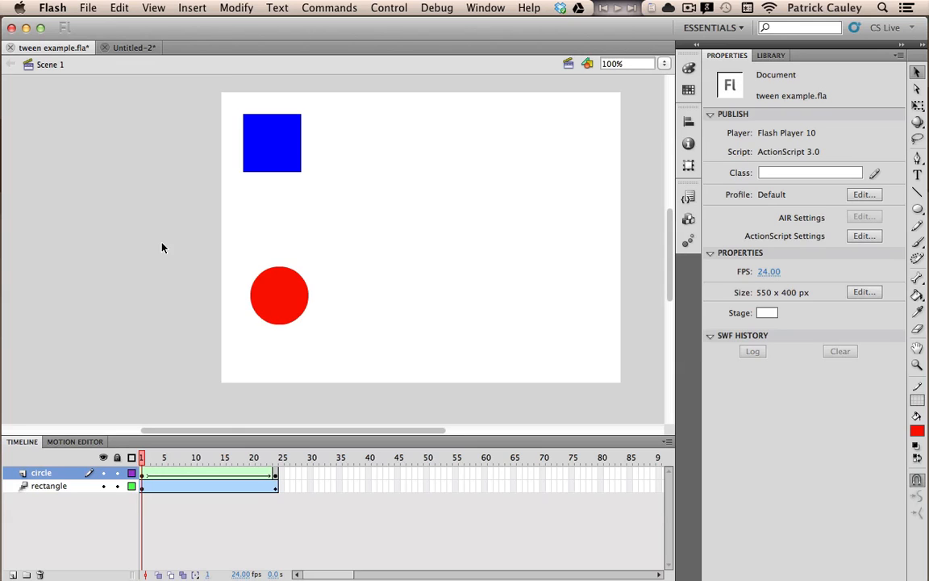
Step: Play back the finished tween example animation and replay it
key("Return")
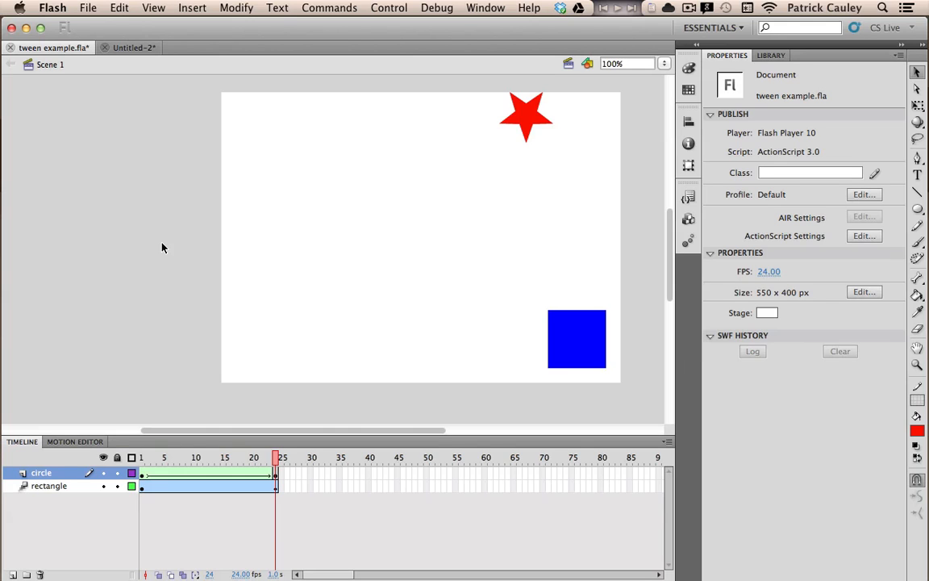
key("Return")
Step: Switch to the Untitled-2 document, check which layers hold the two shapes, and make the rectangle layer active
left_click(126, 47)
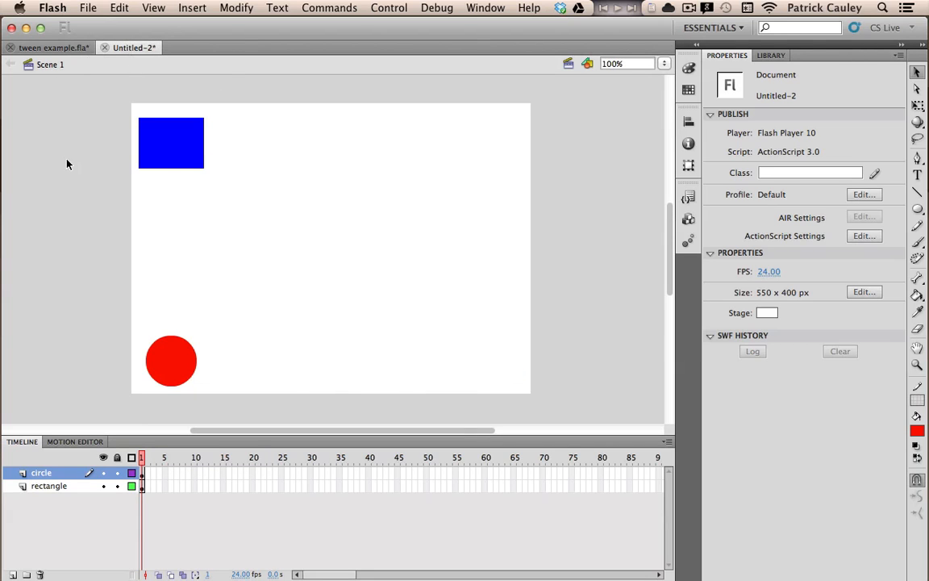
left_click(181, 158)
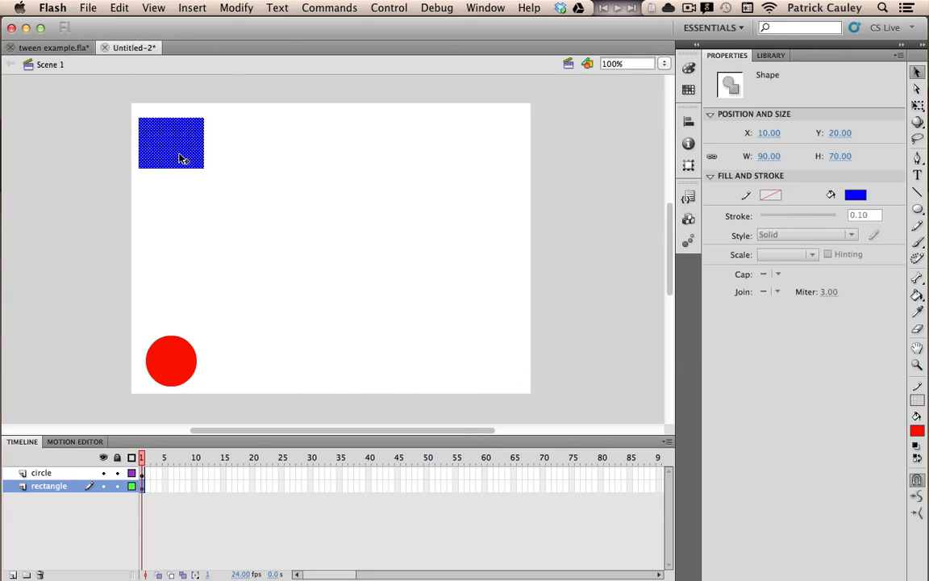
left_click(158, 371)
left_click(153, 314)
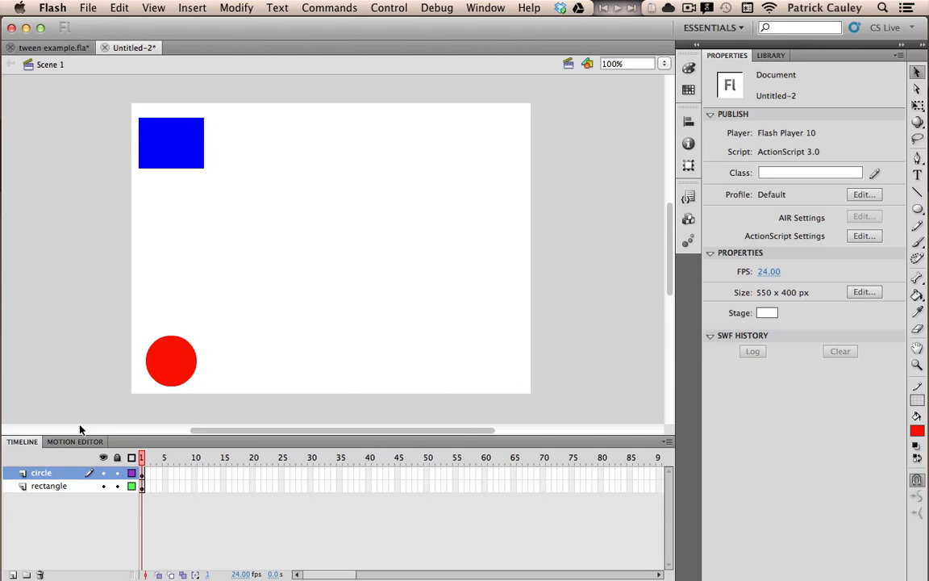
left_click(60, 486)
left_click(98, 280)
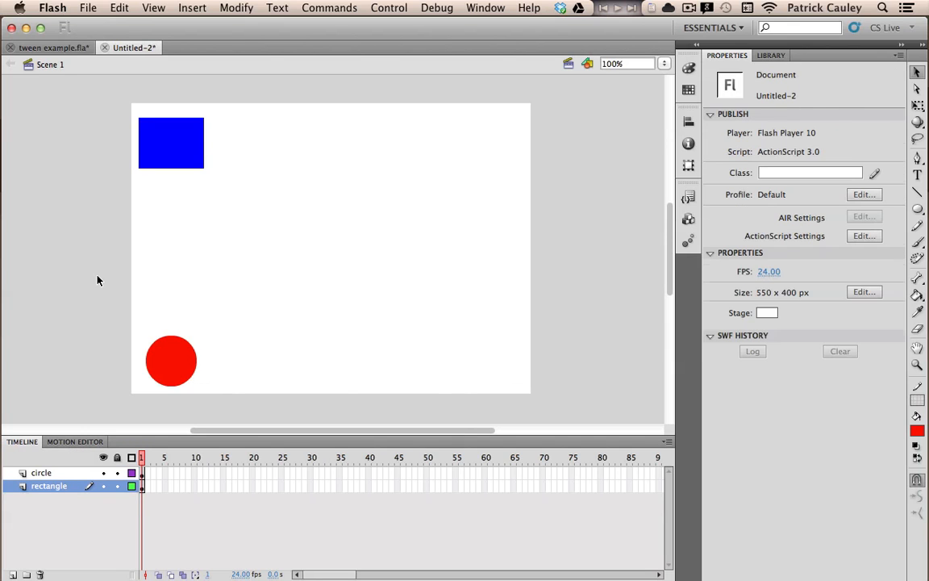
Step: Convert the whole blue rectangle into a movie clip symbol named rectangle
left_click_drag(239, 192, 99, 99)
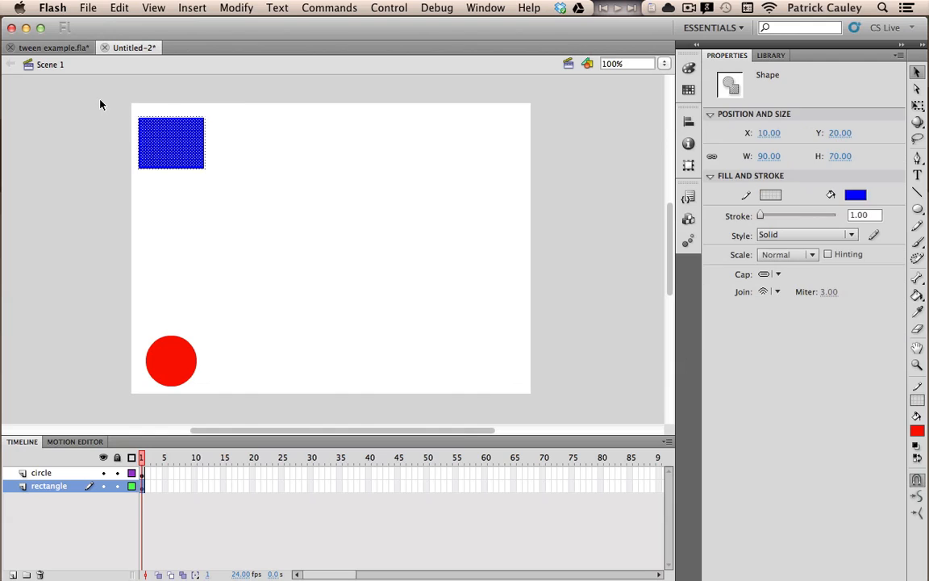
right_click(171, 150)
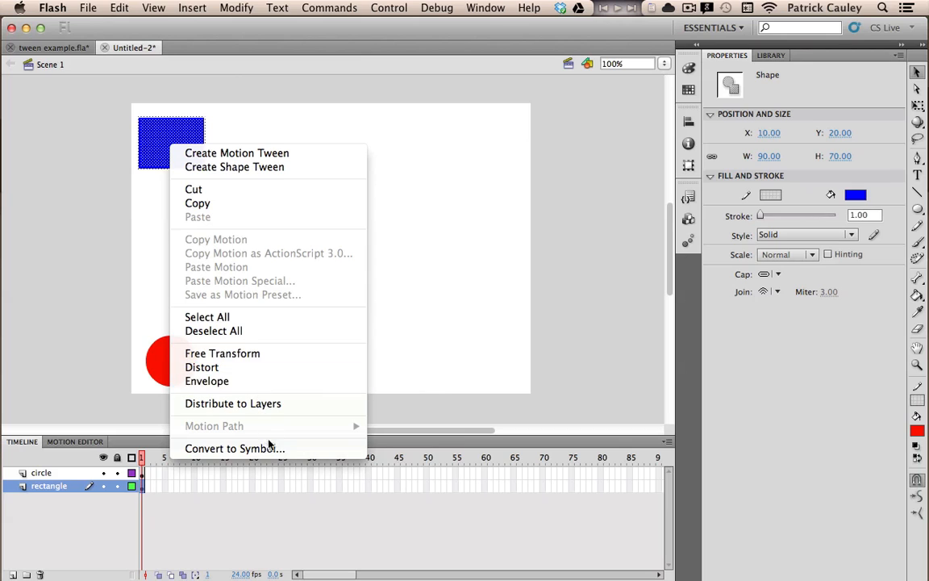
left_click(308, 450)
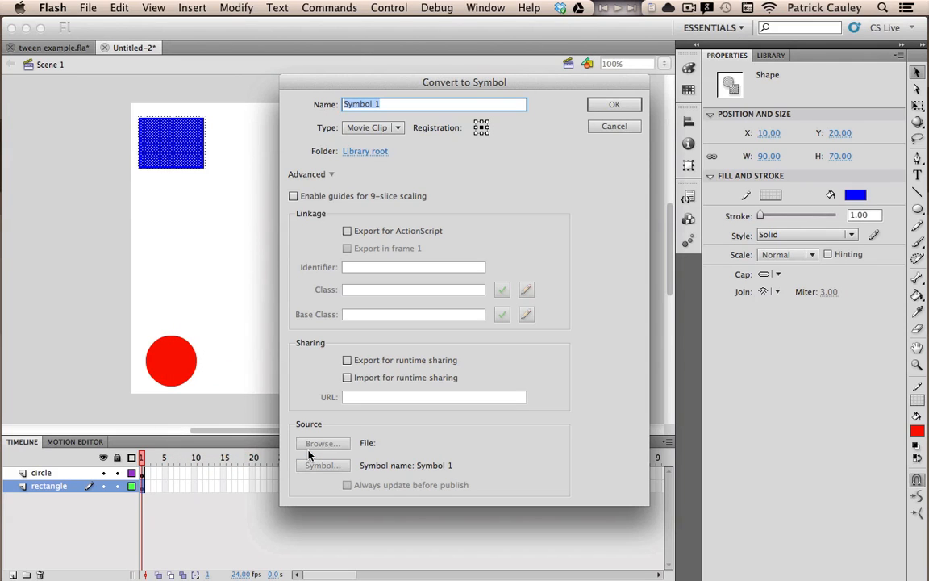
type("rectangle")
key("Return")
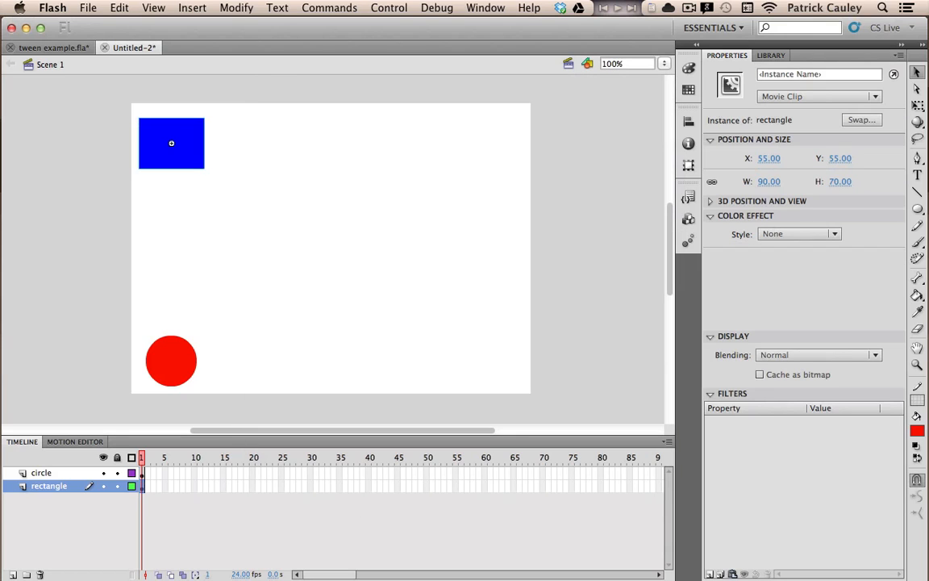
left_click(224, 255)
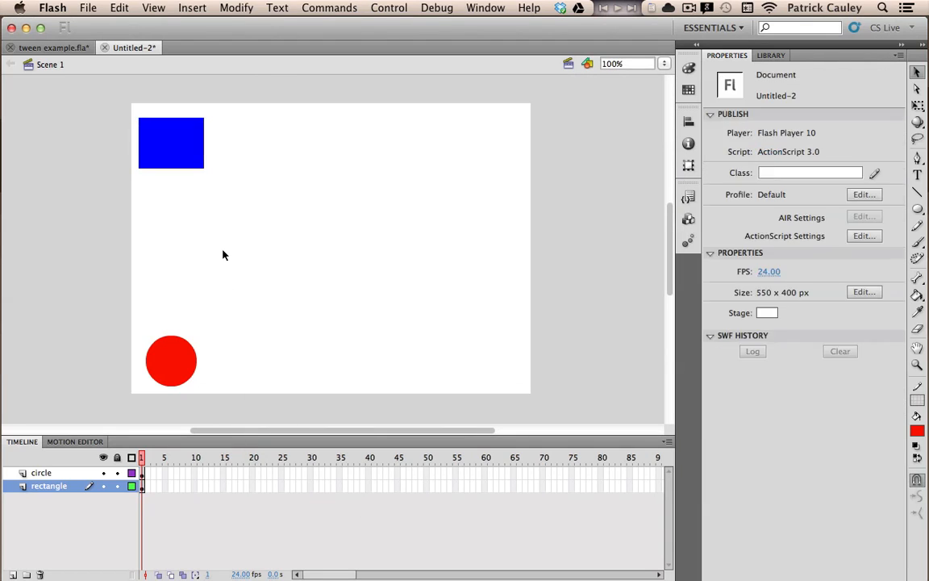
left_click(191, 160)
left_click(191, 222)
Step: Create a motion tween from the rectangle layer's first frame and undo it
left_click(142, 487)
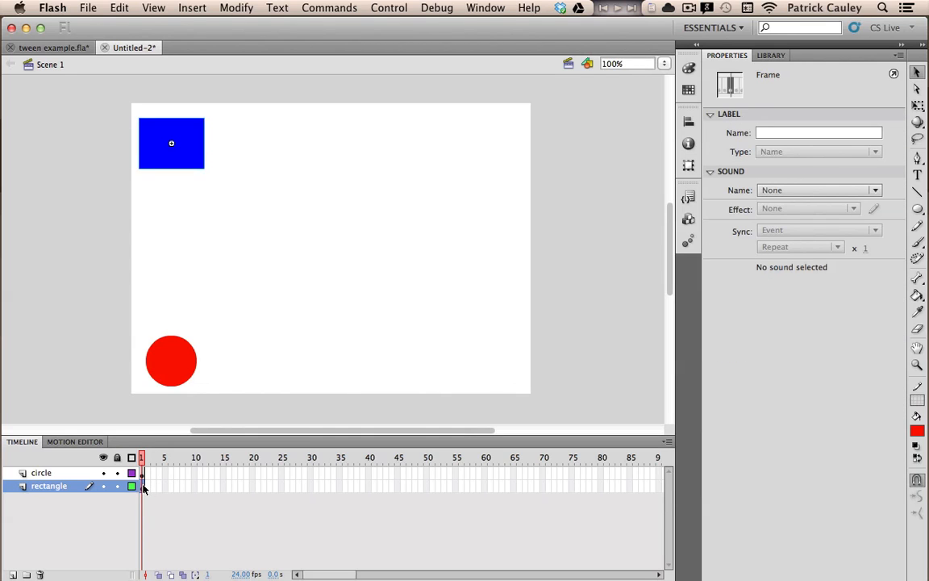
right_click(144, 487)
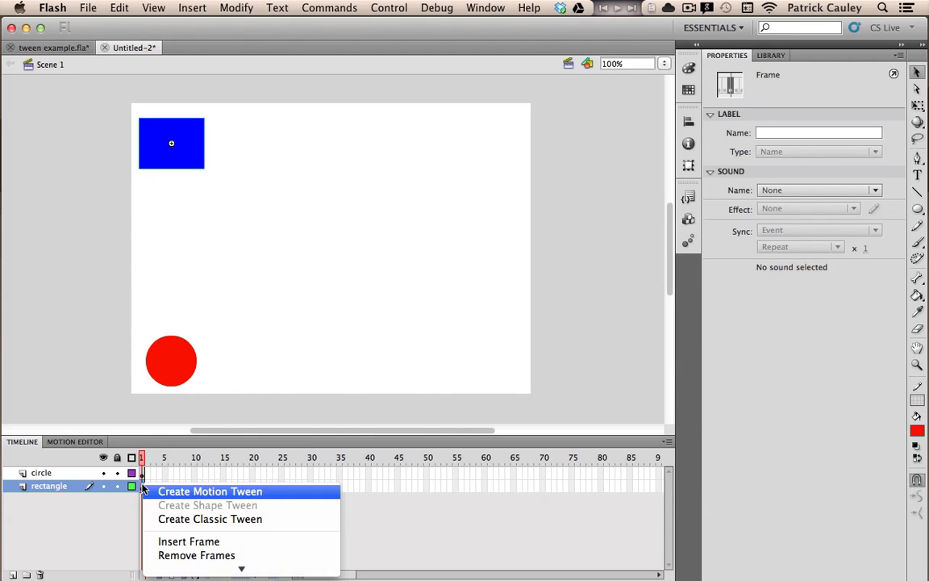
left_click(283, 499)
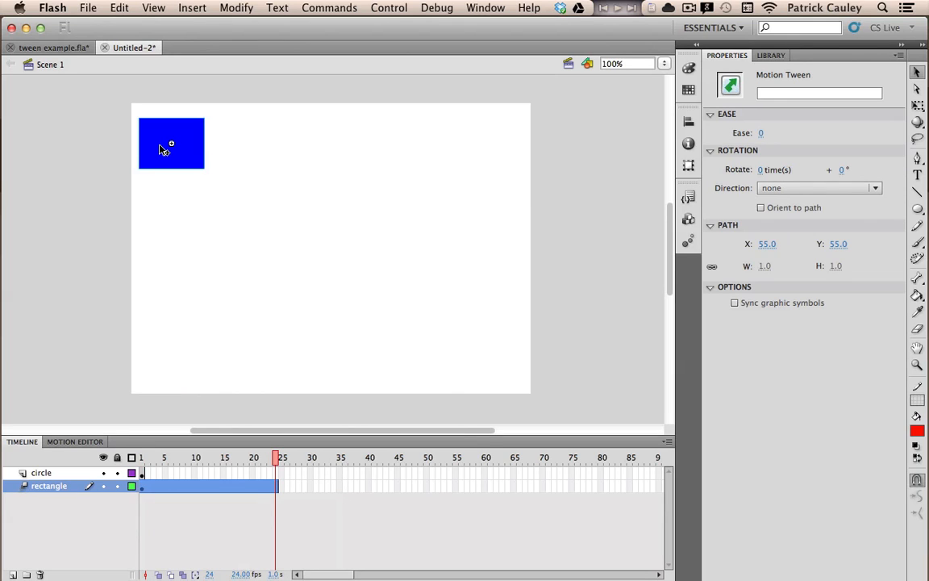
key("super+z")
Step: Create a motion tween on the blue rectangle instance directly on the stage
right_click(162, 149)
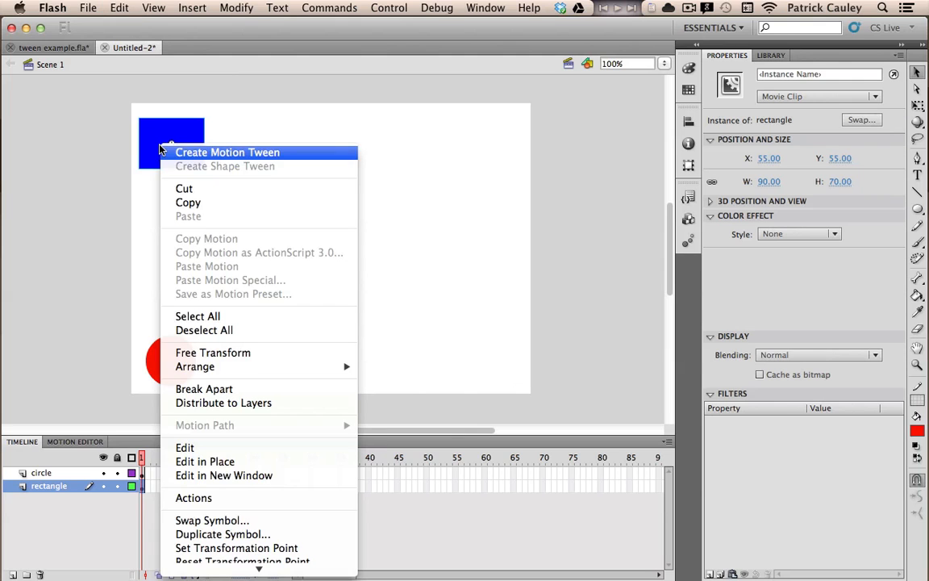
left_click(169, 152)
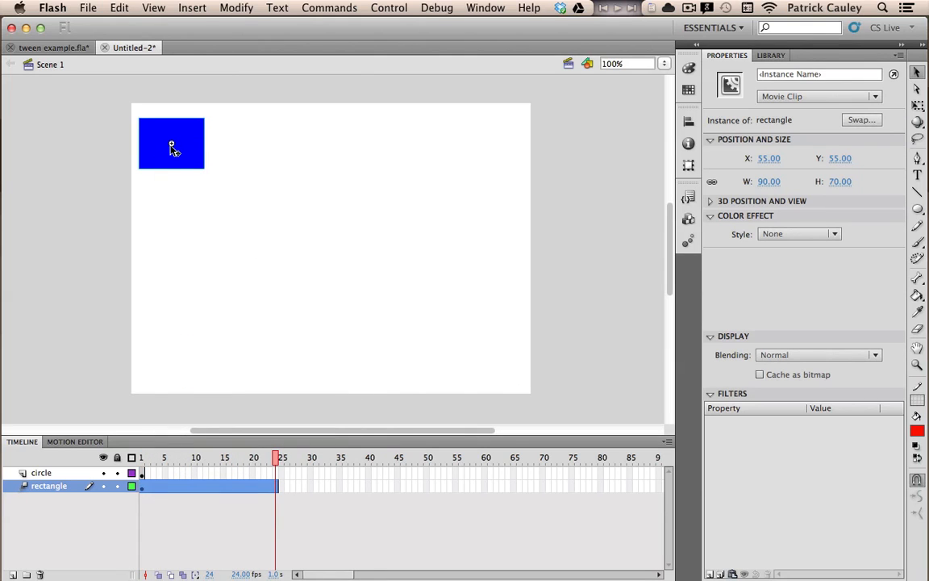
right_click(172, 146)
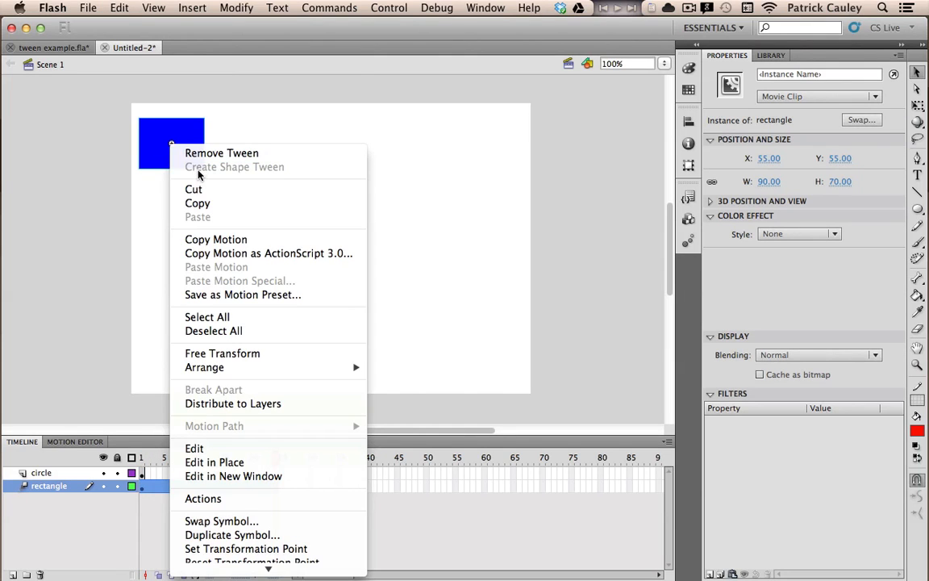
left_click(145, 203)
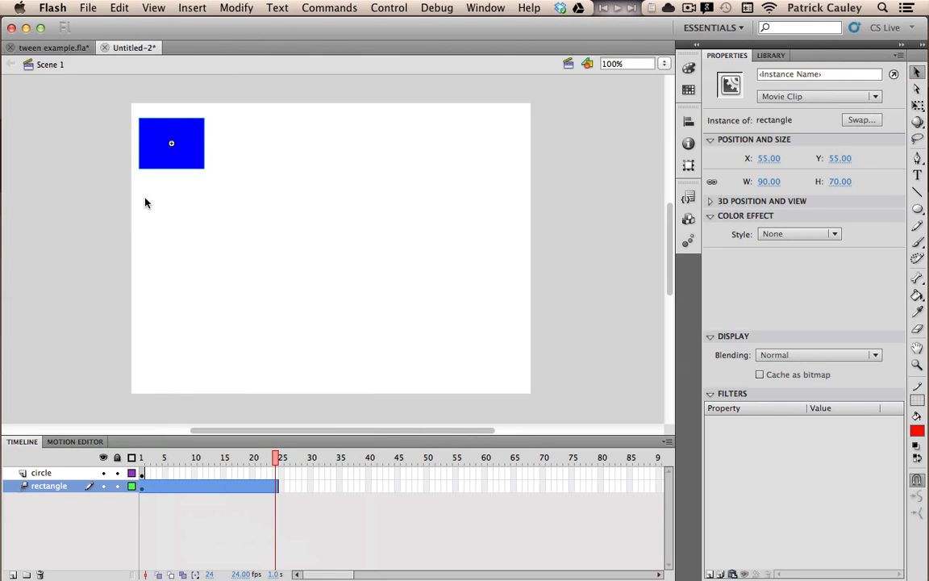
Step: Check the rectangle layer's tween span and play back the timeline
left_click(176, 486)
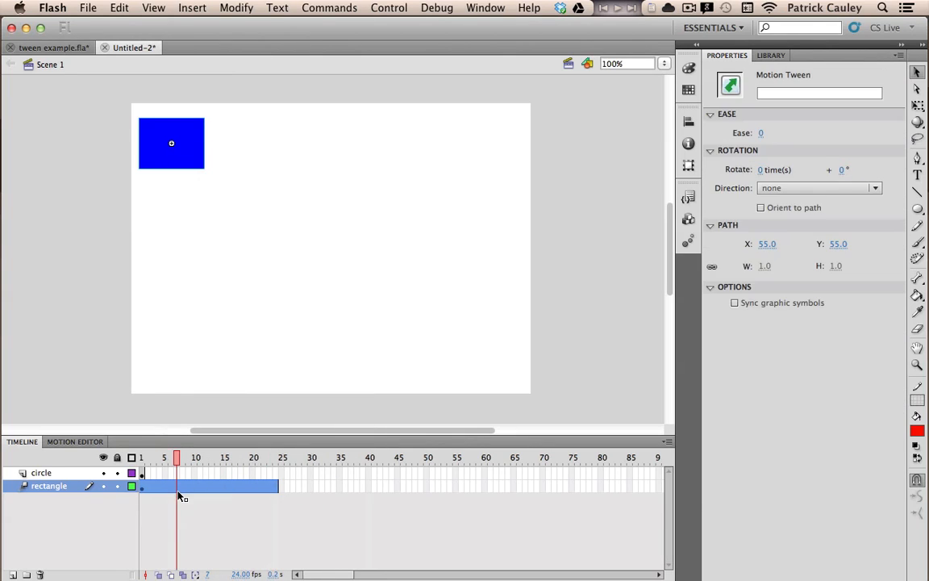
left_click(178, 542)
key("Return")
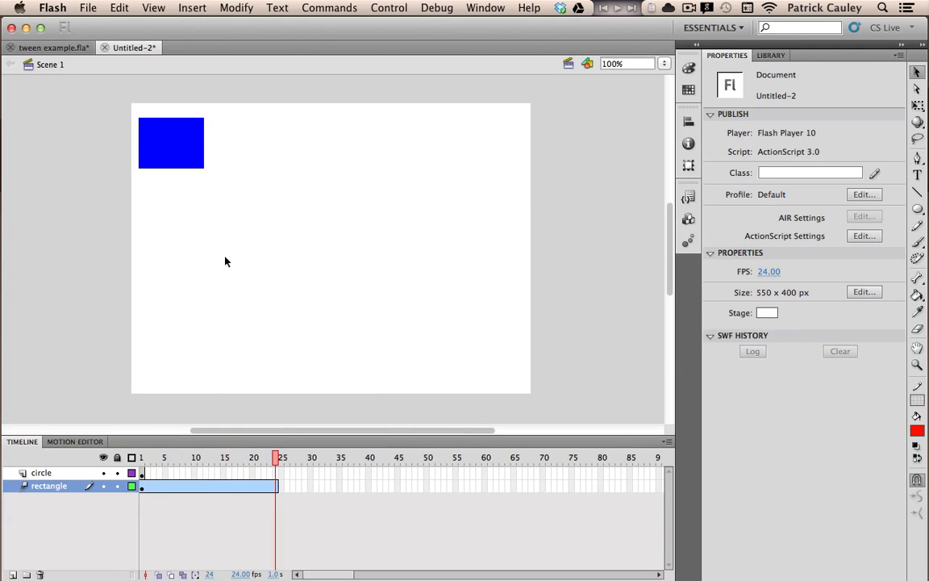
Step: Move the blue rectangle at frame 24 to about X 500, Y 260 and play back the tween
left_click(142, 458)
left_click_drag(142, 457, 277, 458)
left_click_drag(181, 163, 516, 302)
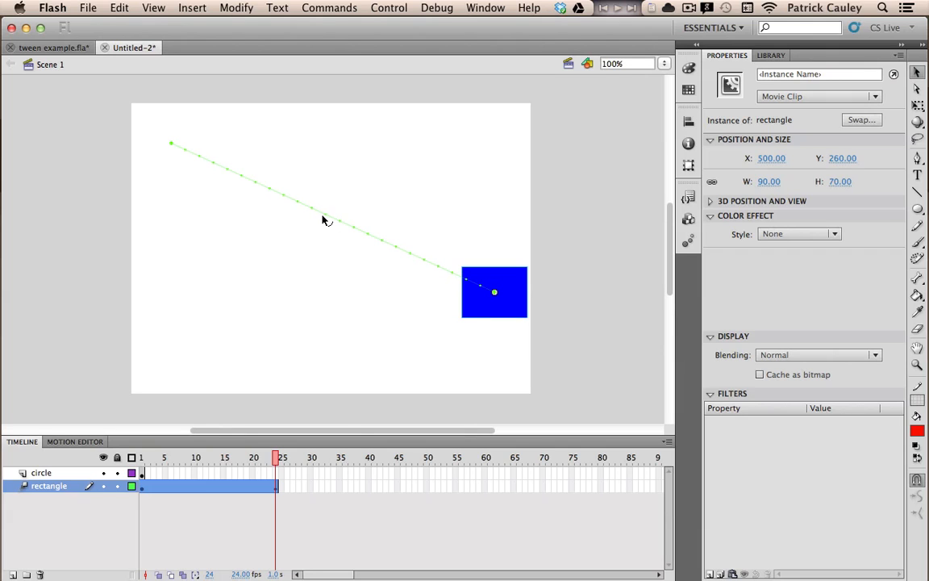
key("Return")
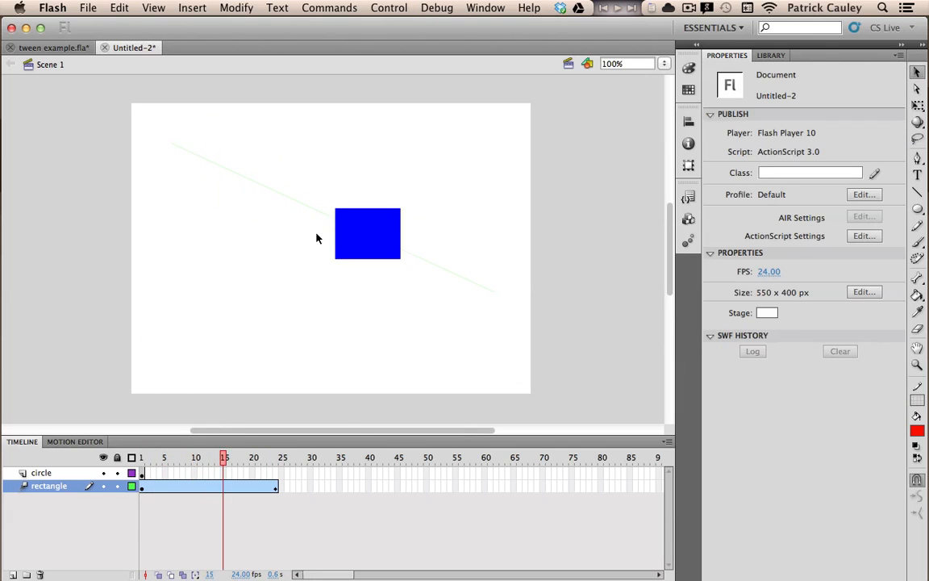
Step: Bend the rectangle's straight motion path upward into an arc and play back the animation
left_click_drag(325, 219, 346, 155)
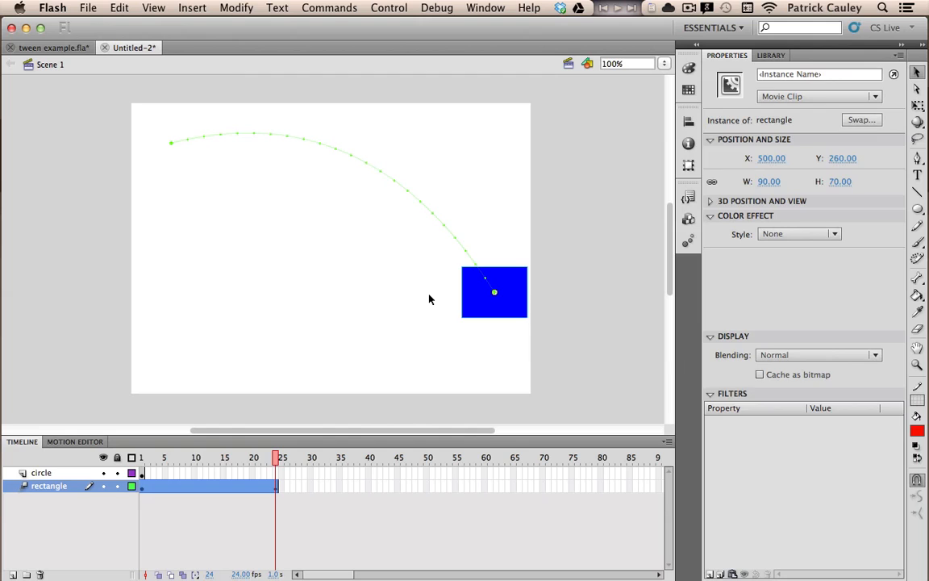
key("Return")
left_click(409, 302)
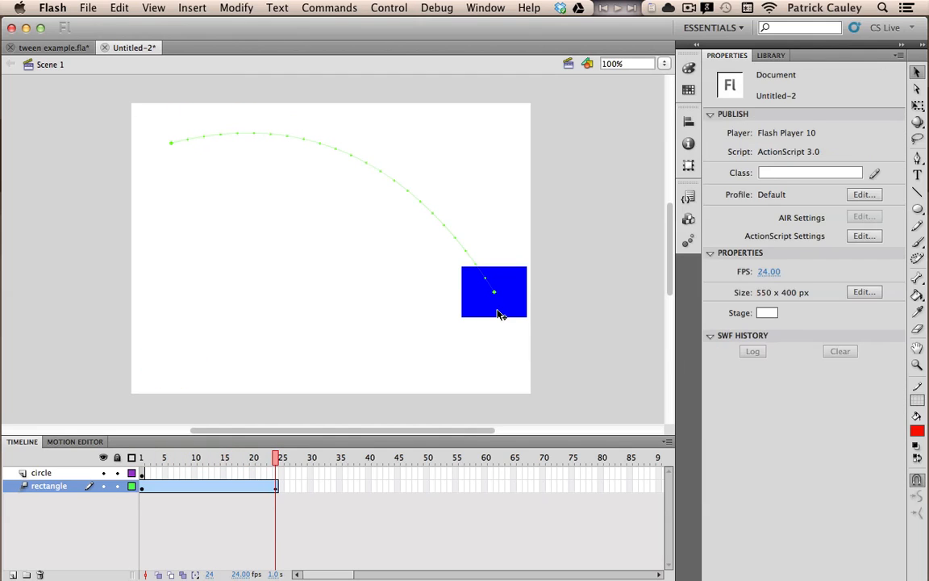
Step: Examine the rectangle instance's position and size, 3D position and view, color effect, display and filter properties
left_click(499, 314)
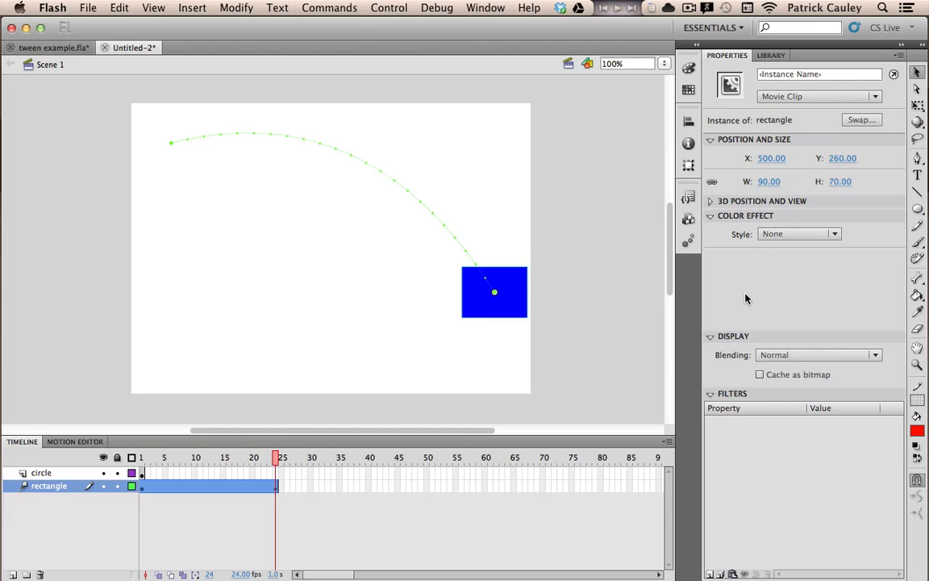
left_click(709, 203)
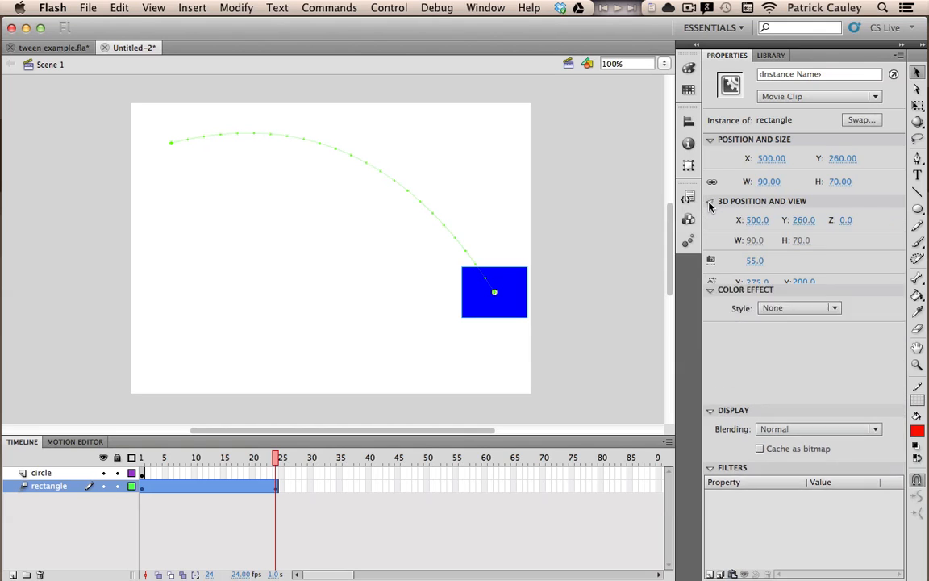
left_click(709, 202)
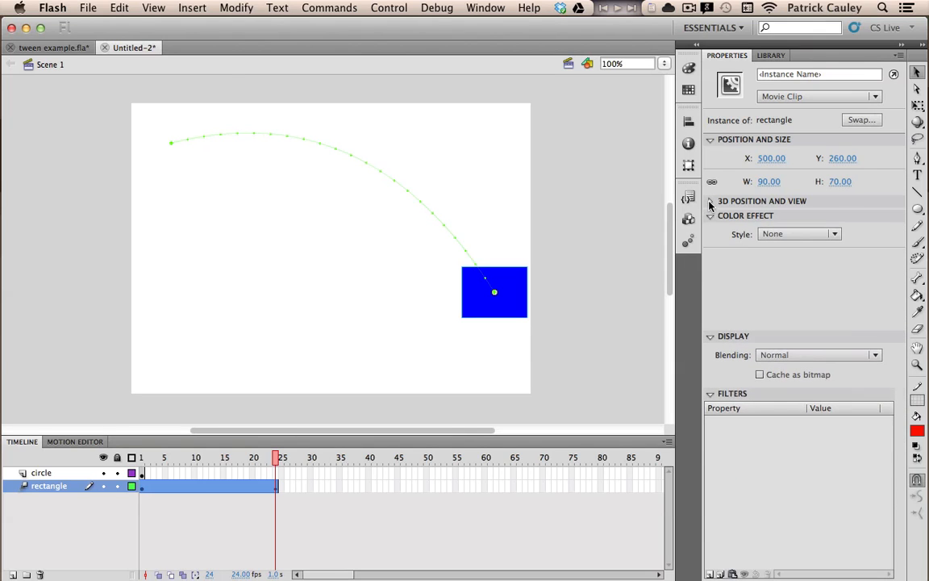
left_click(710, 216)
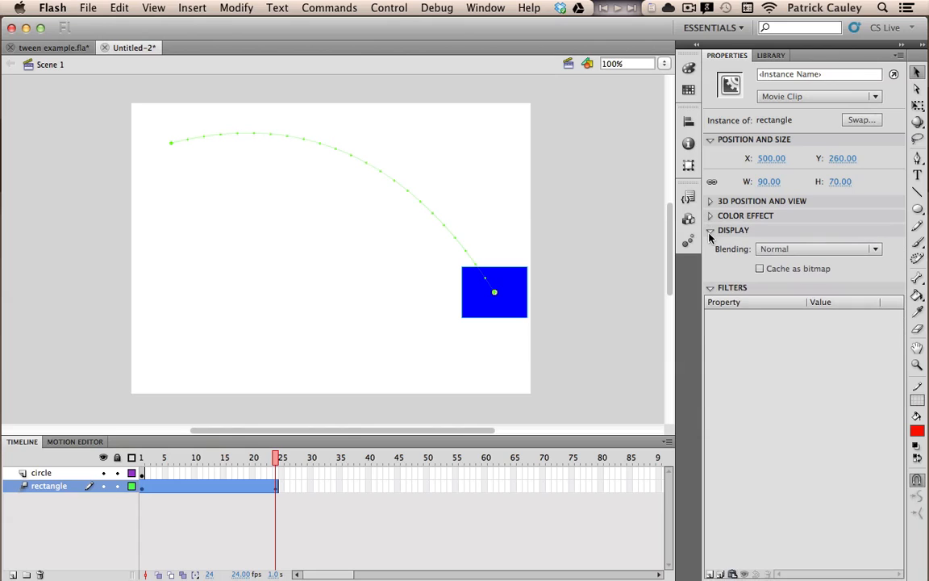
left_click(709, 231)
left_click(709, 245)
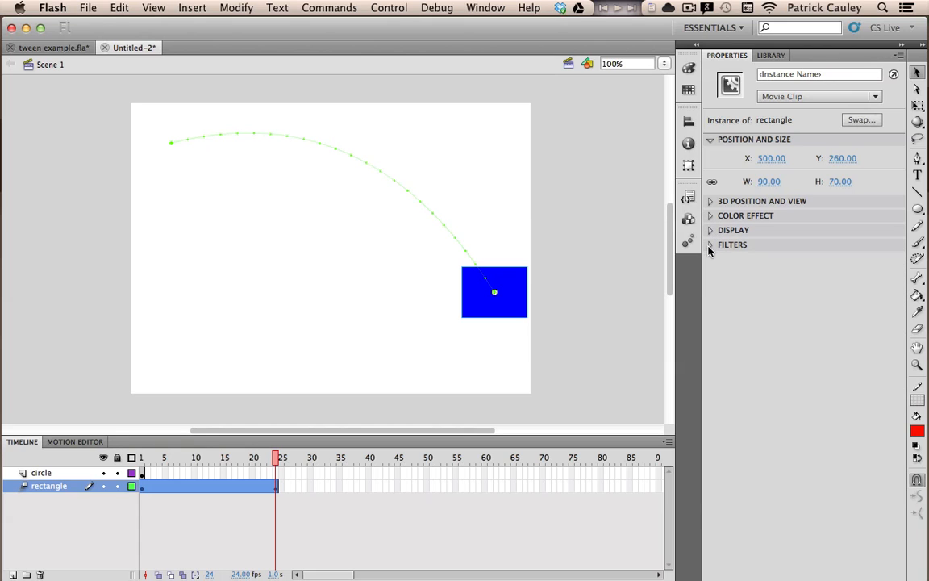
left_click(709, 246)
left_click(708, 246)
left_click(711, 139)
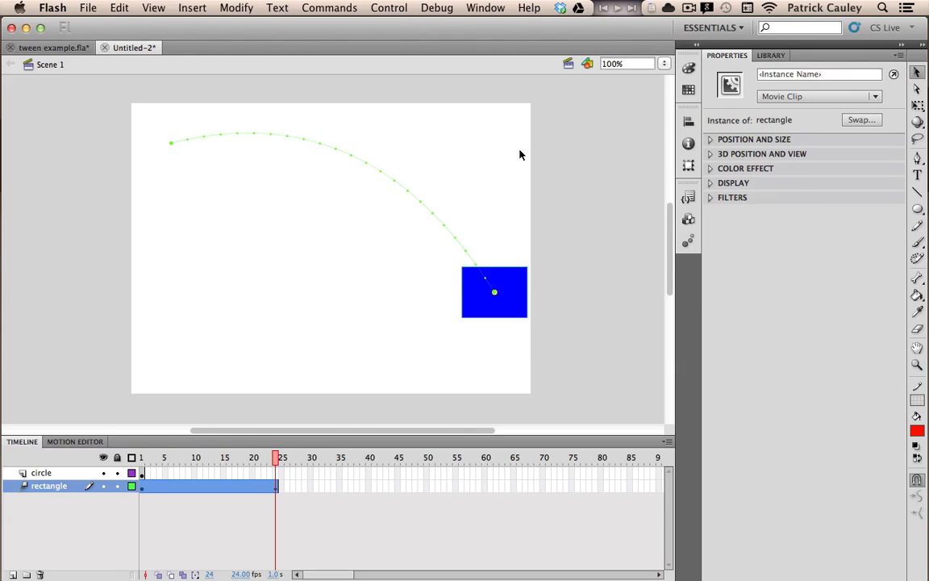
left_click(710, 140)
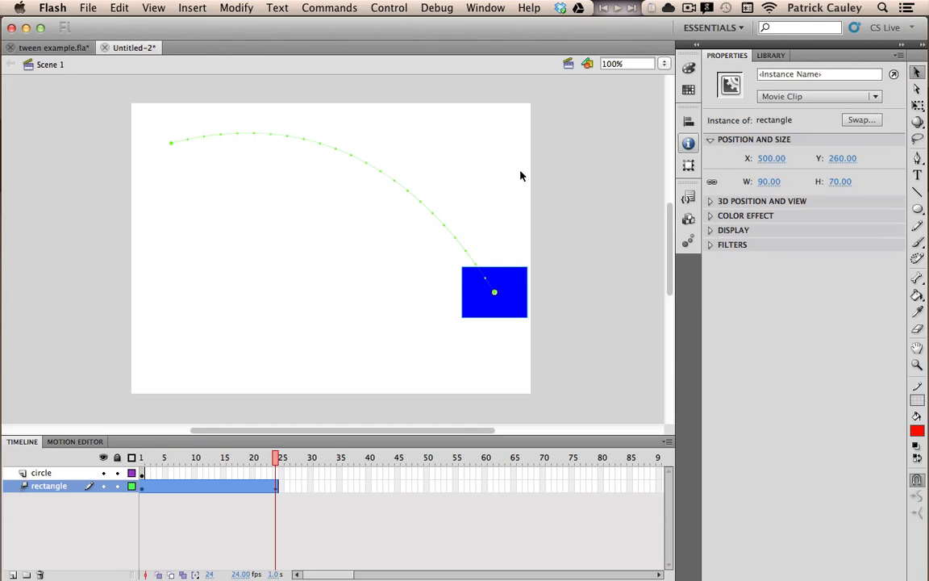
Step: Compare the motion path's ease, rotation and path properties with the rectangle's, and replay the tween
left_click(435, 215)
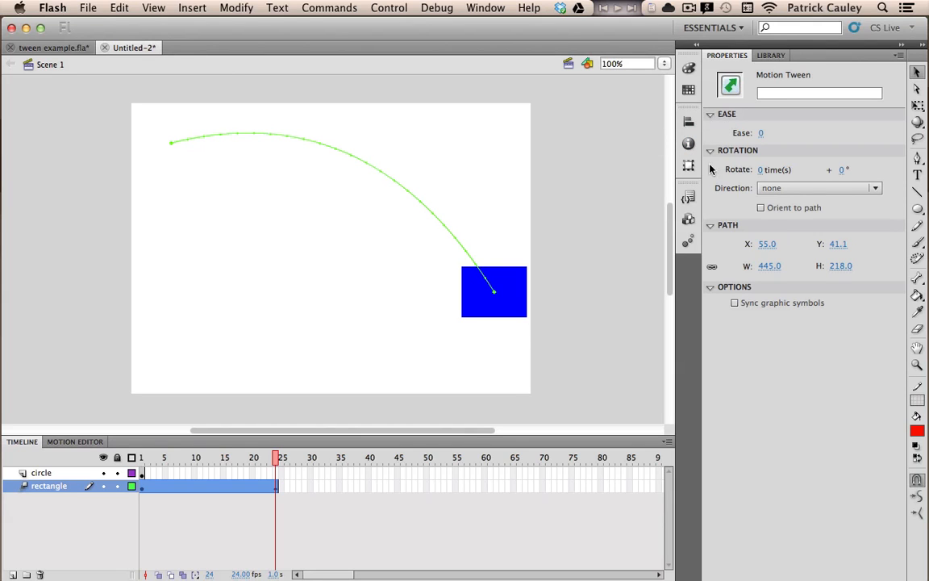
left_click(509, 272)
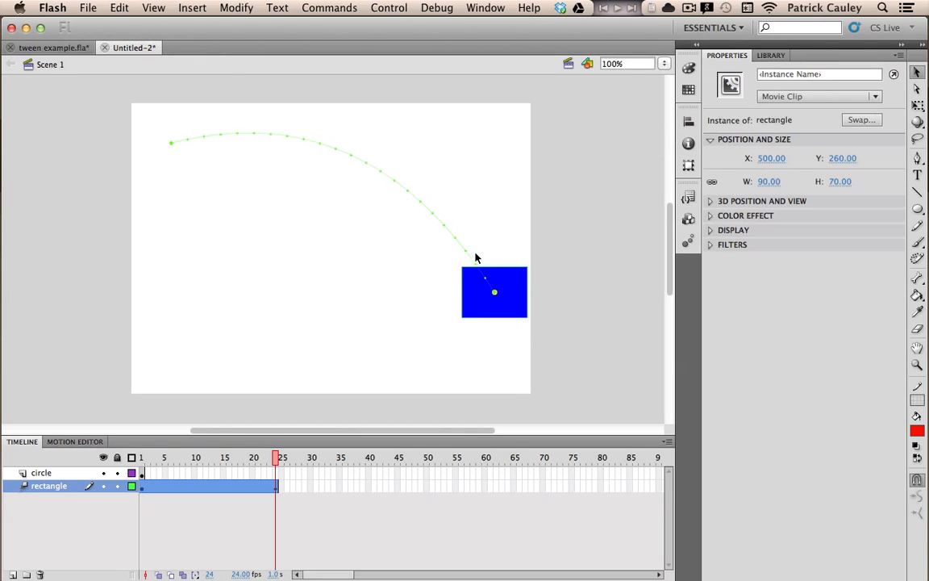
left_click(436, 222)
key("Return")
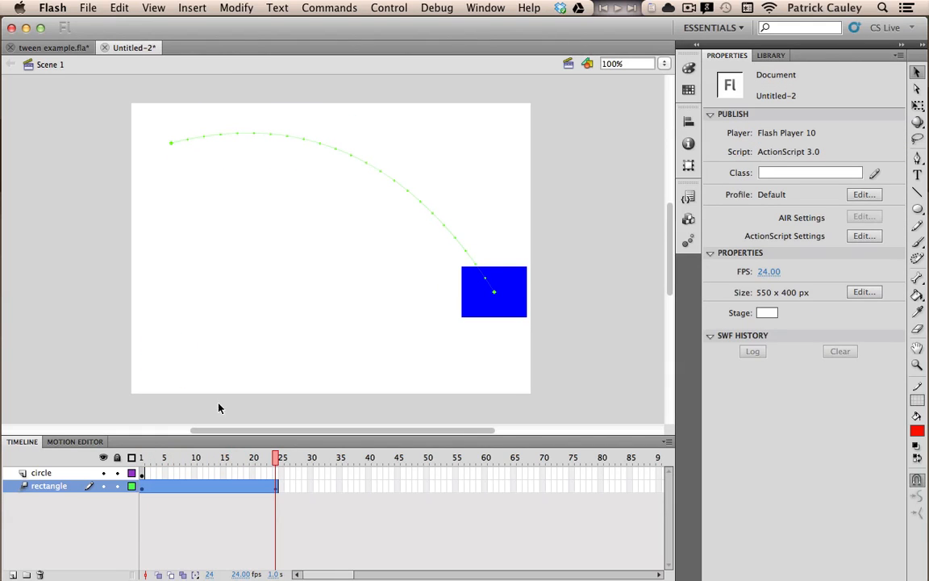
Step: Try to create a shape tween on the red circle at frame 1 of the circle layer
left_click(142, 476)
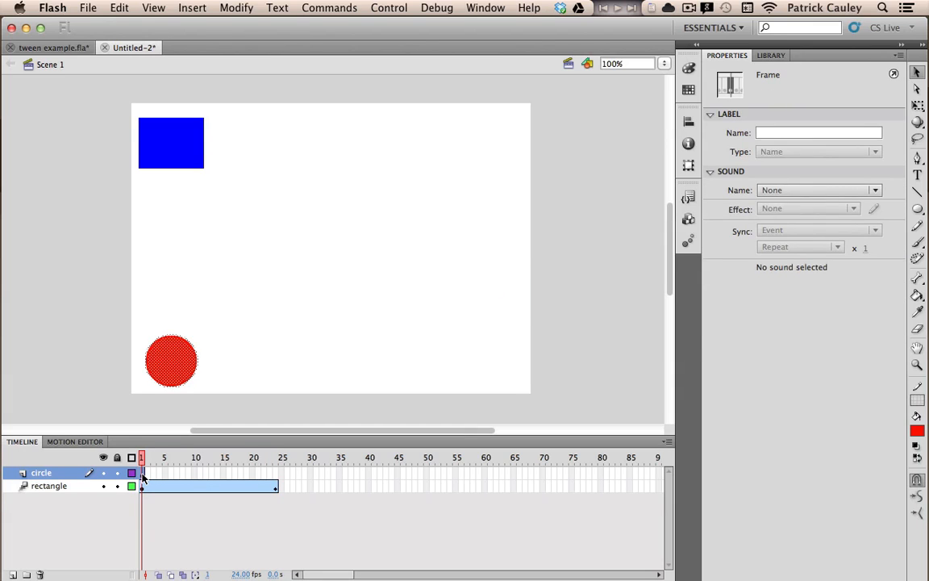
left_click(94, 353)
right_click(155, 357)
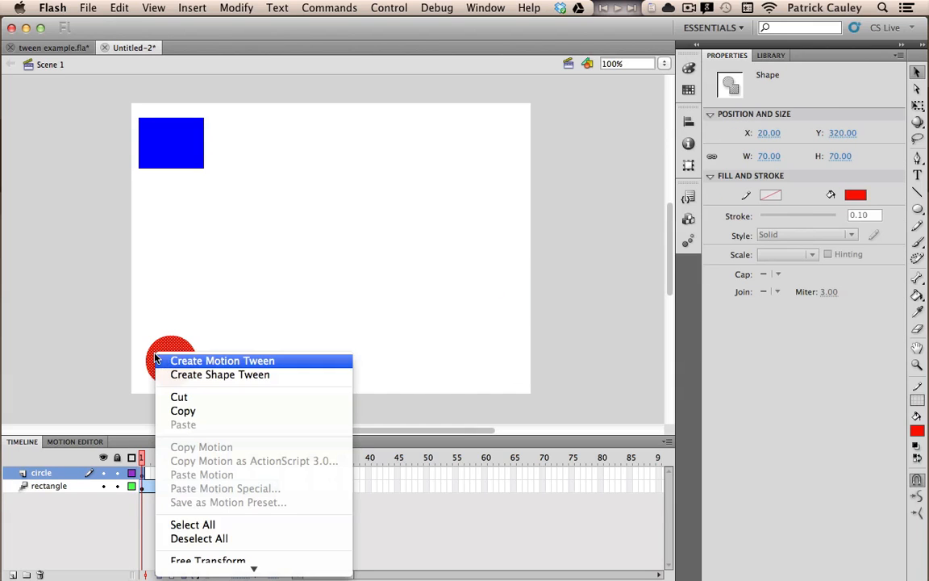
left_click(200, 374)
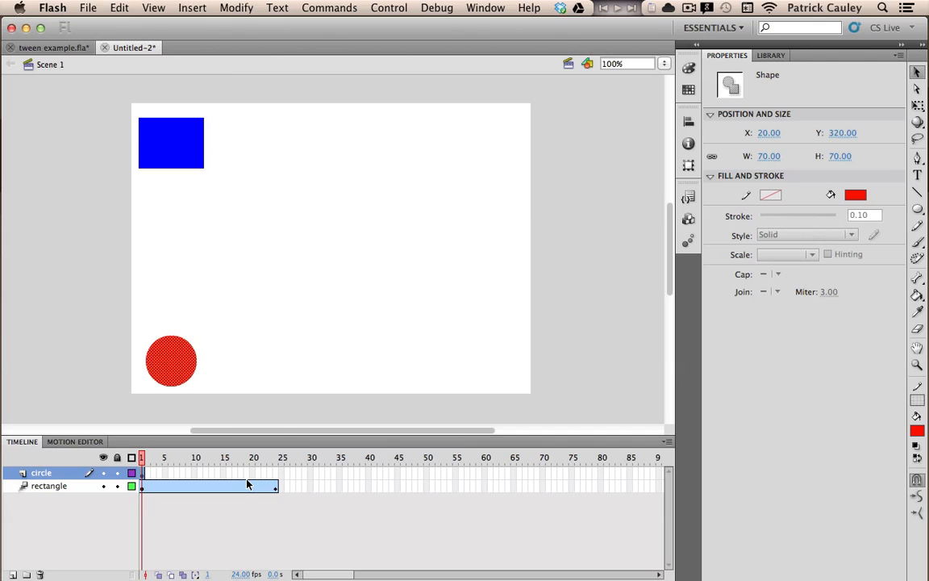
left_click(106, 363)
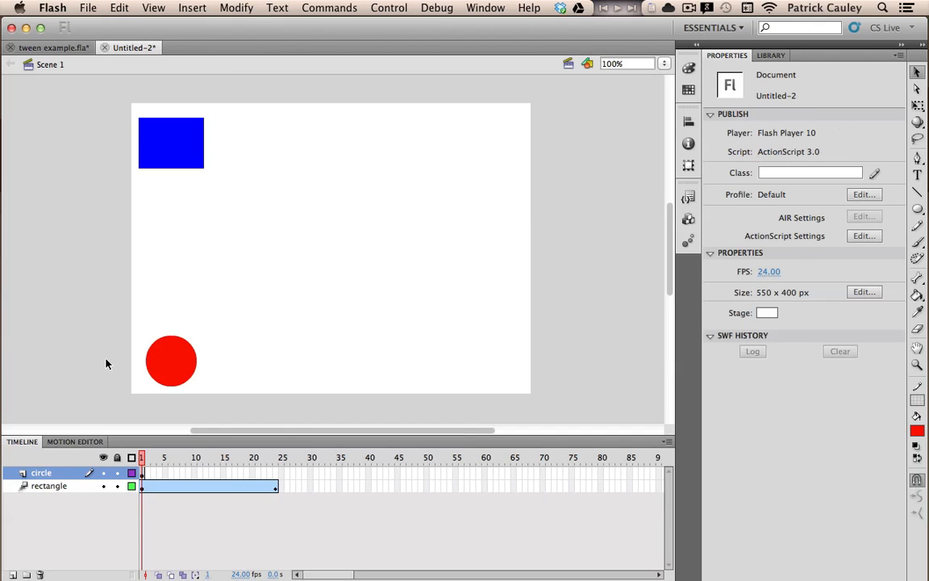
Step: Insert a keyframe at frame 24 of the circle layer and move the red circle to the stage's upper-right area in that frame
left_click(275, 474)
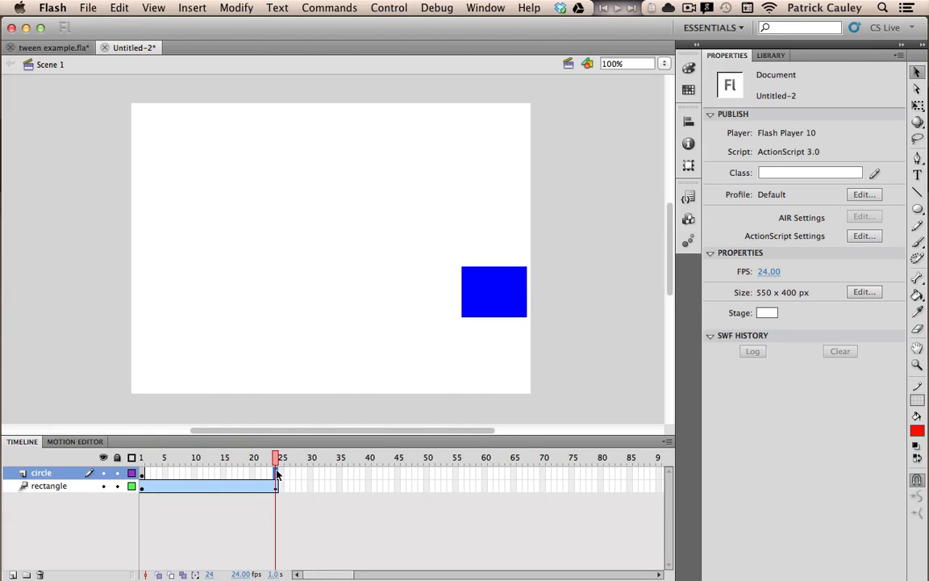
right_click(276, 473)
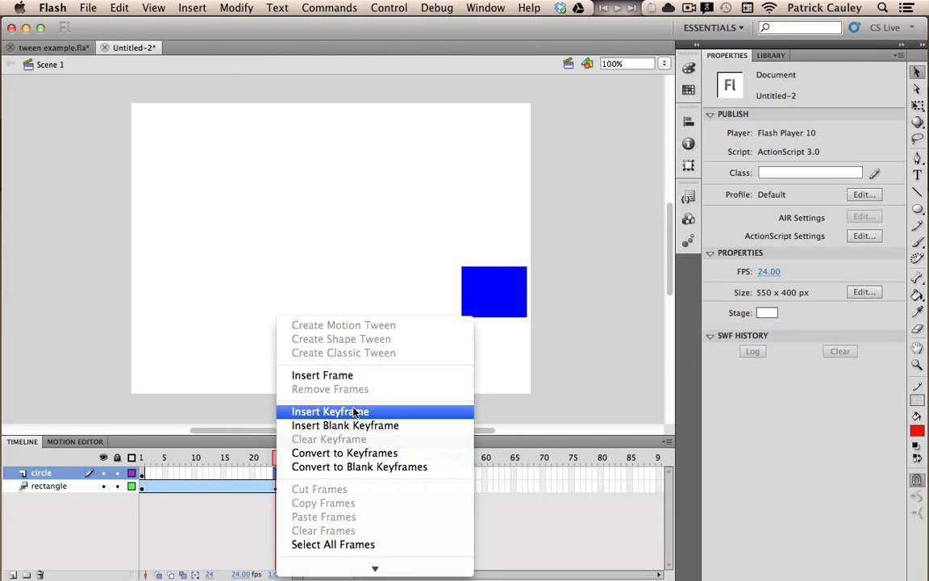
left_click(402, 411)
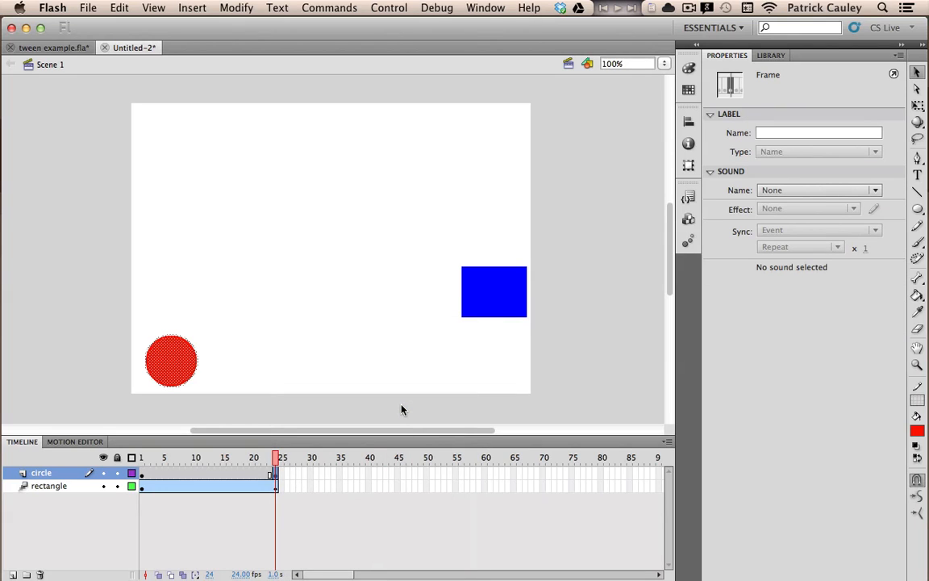
left_click(142, 473)
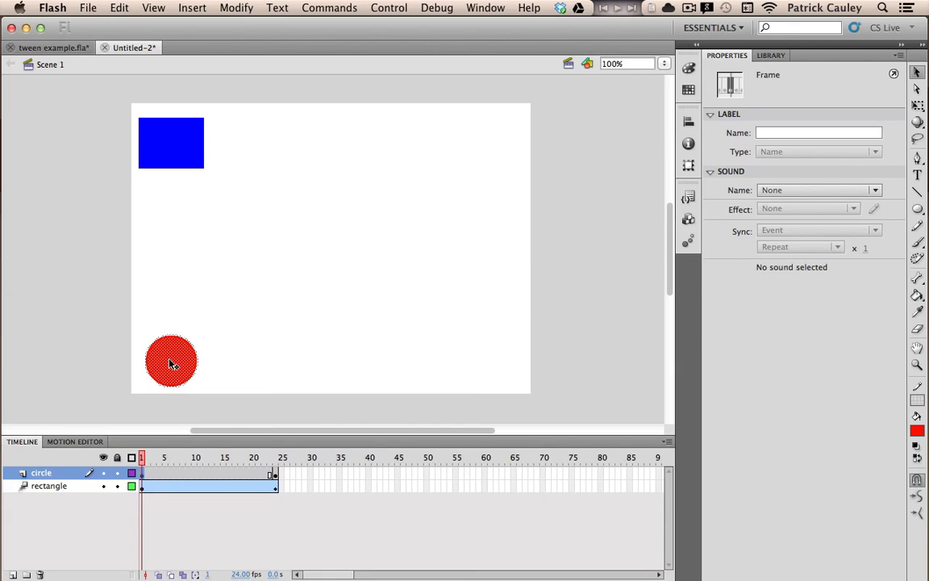
key("Return")
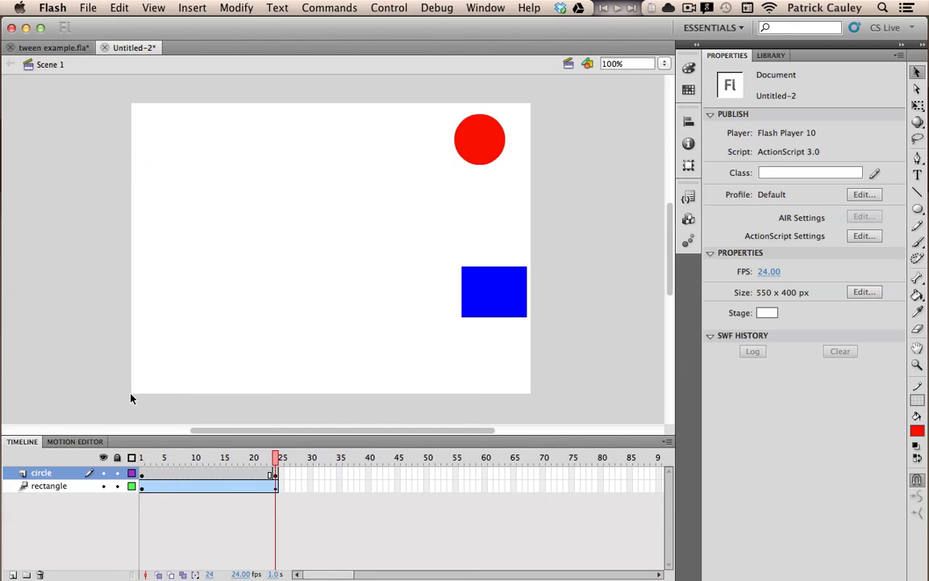
Step: Replace the red circle at frame 24 with a red pentagon drawn with the PolyStar tool near the stage's upper right
left_click(468, 133)
key("Delete")
left_click(918, 208)
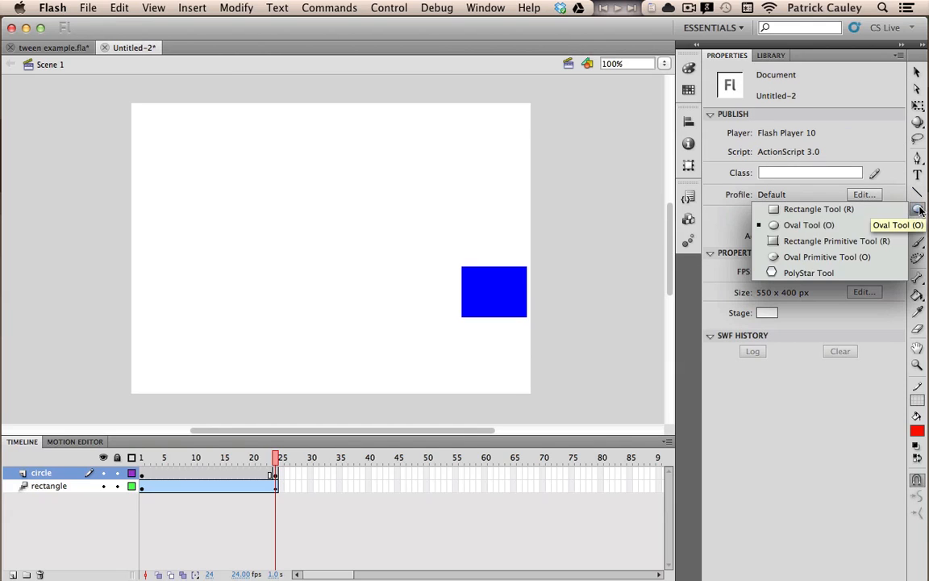
left_click(841, 271)
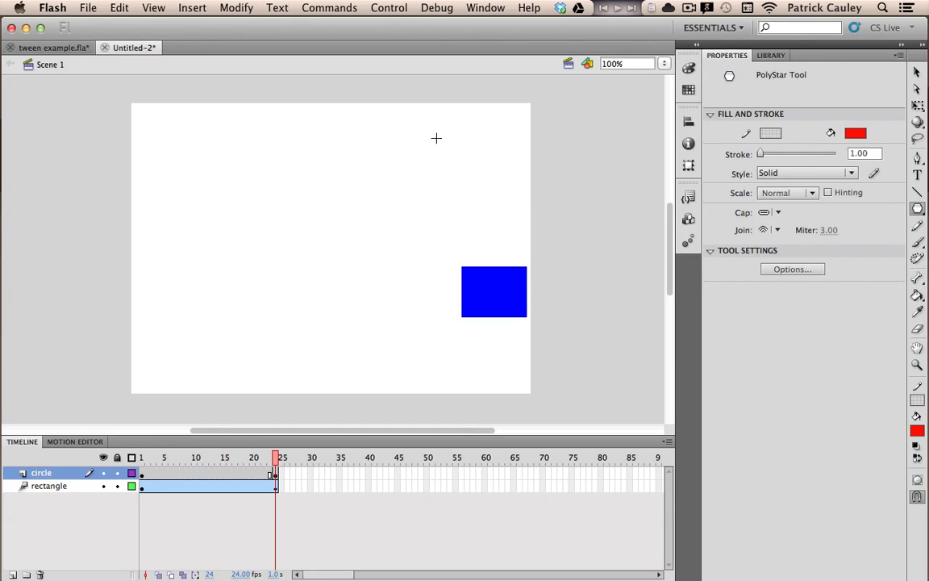
left_click_drag(436, 137, 458, 160)
key("Return")
Step: Create a shape tween between the circle layer's keyframes at frames 1 and 24, and play back the animation from frame 1
right_click(172, 474)
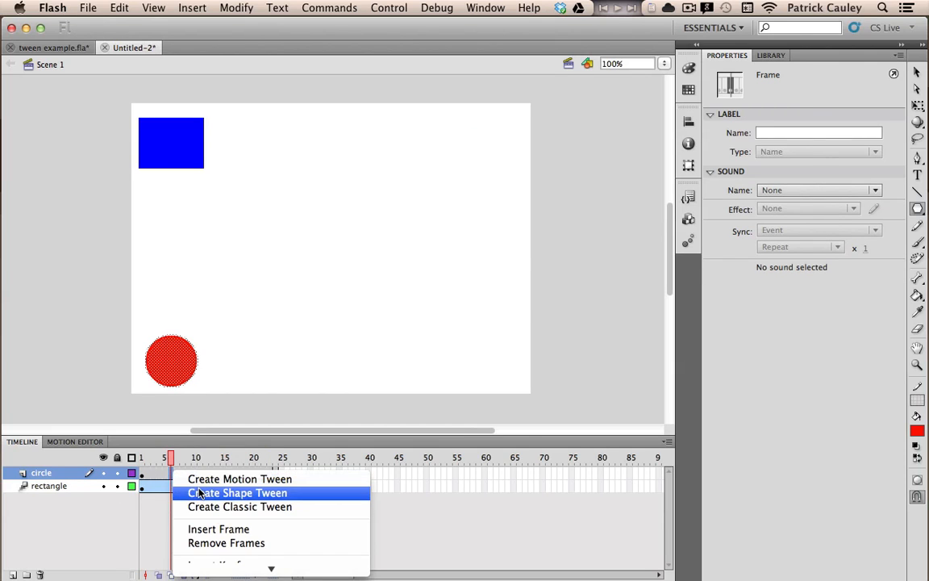
left_click(199, 494)
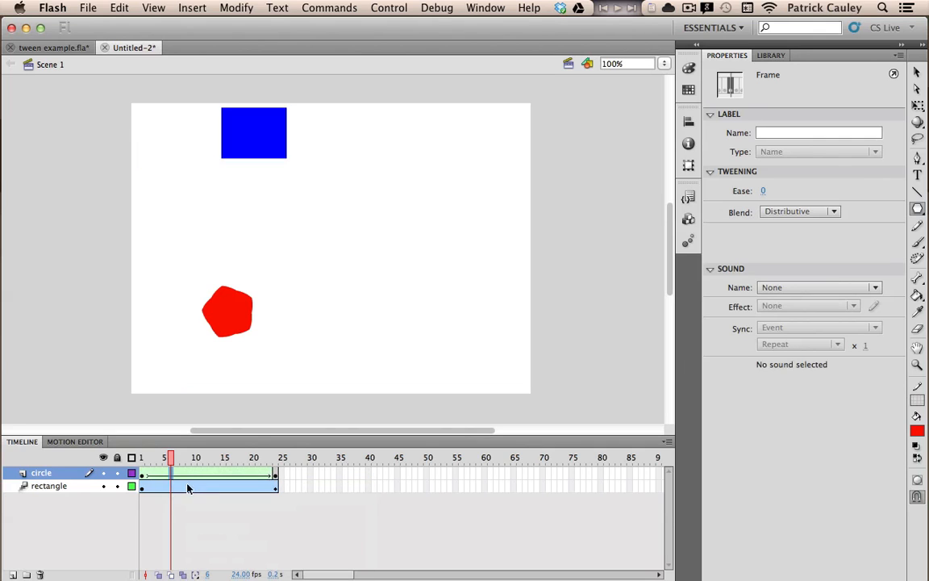
left_click_drag(166, 457, 141, 456)
key("Return")
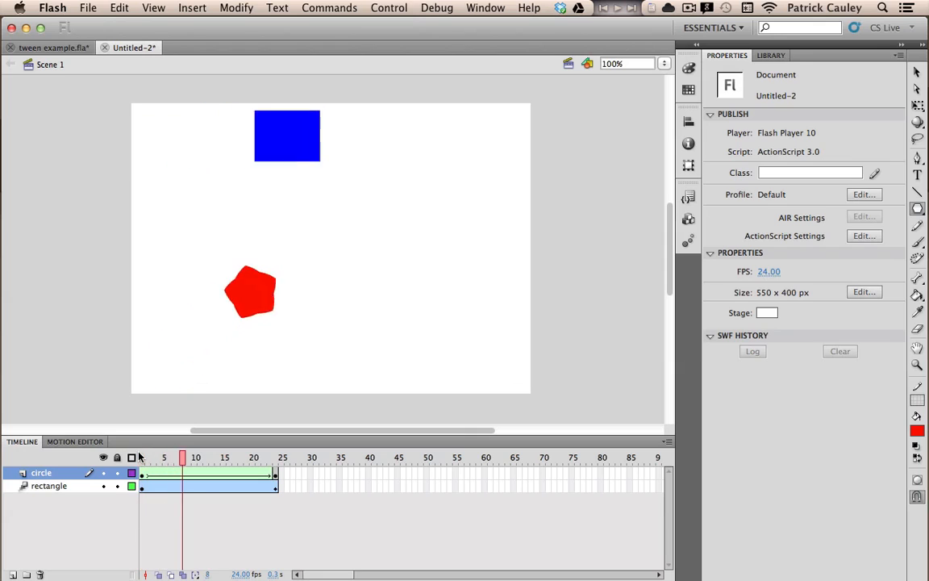